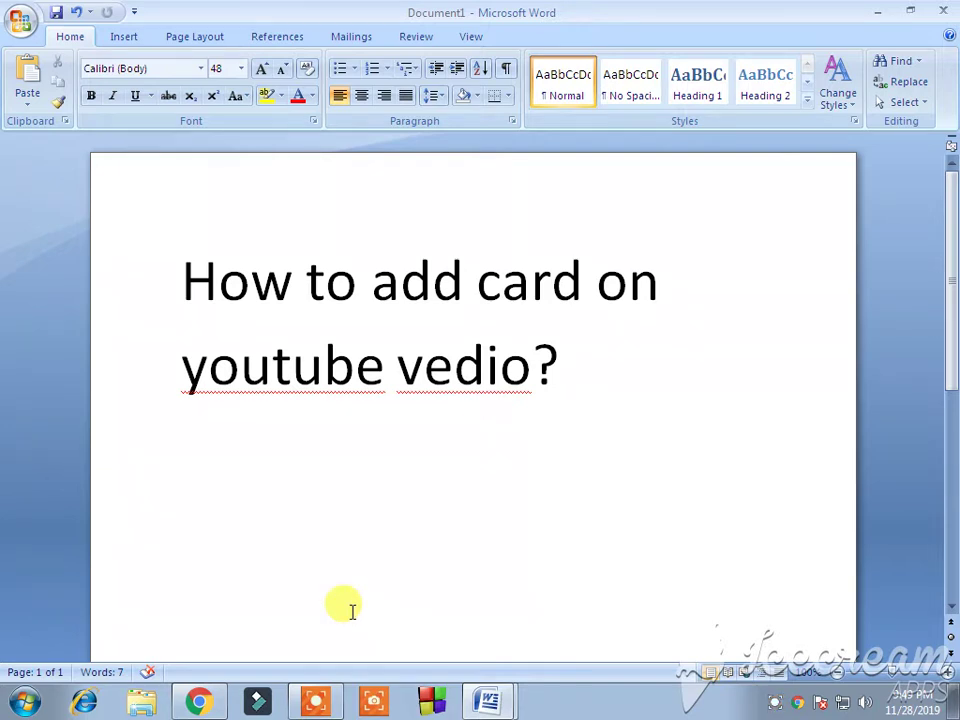
- Go to YouTube in the browser and start a new video upload from the Create menu
left_click(214, 703)
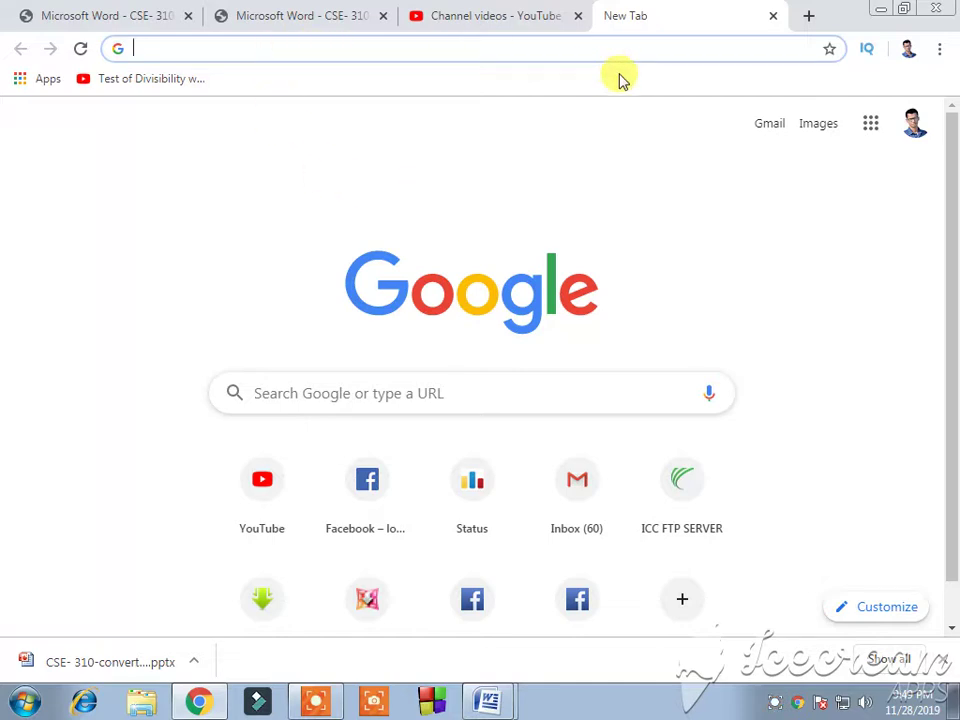
left_click(270, 489)
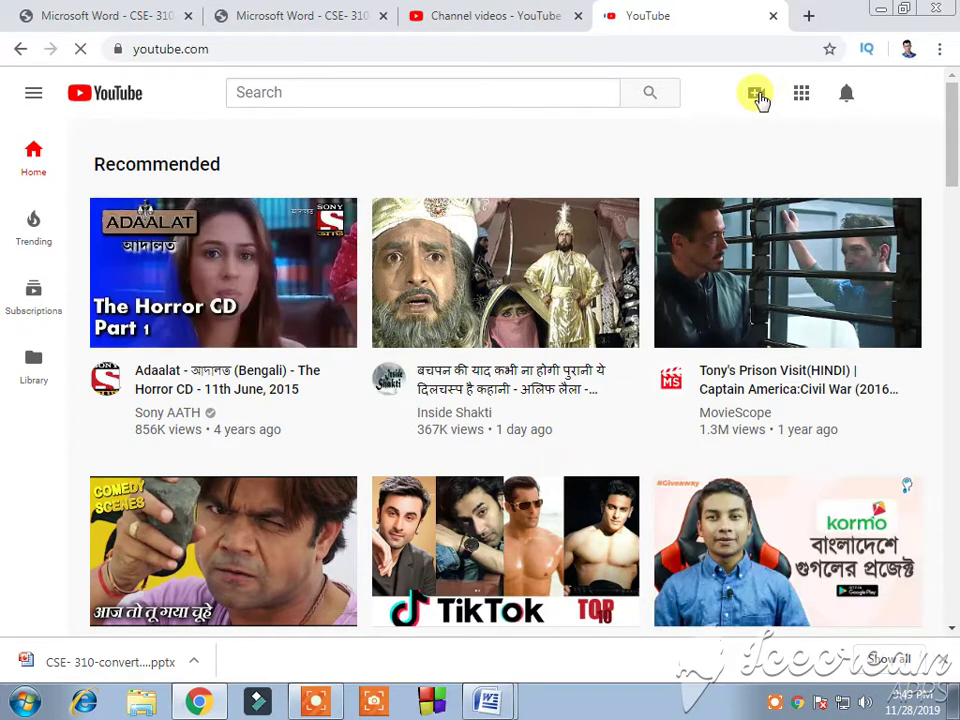
left_click(757, 93)
left_click(810, 138)
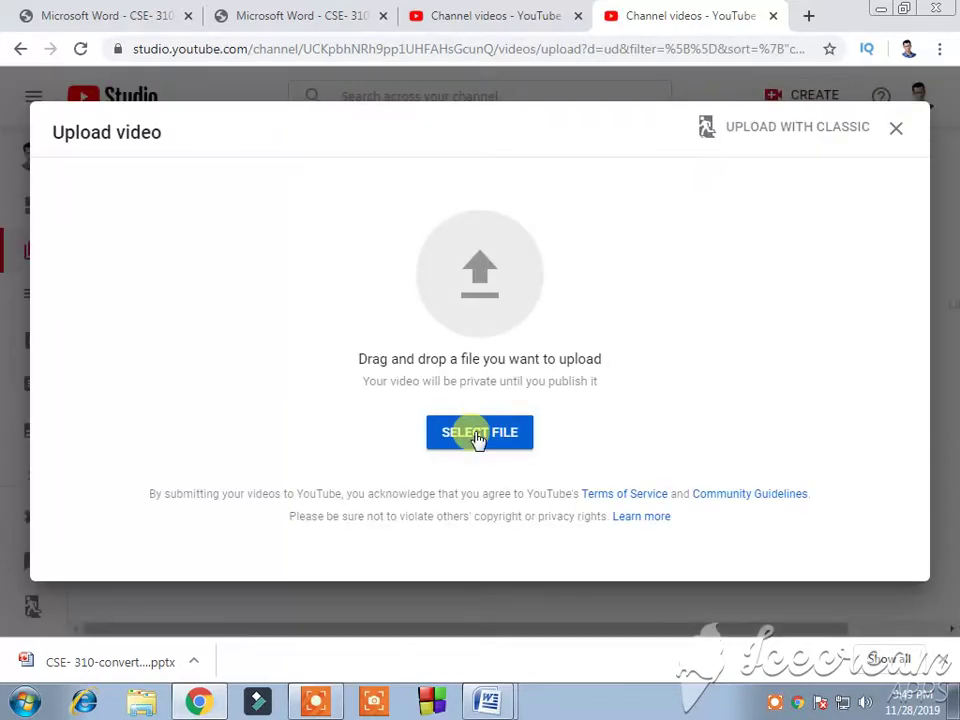
- Choose the end screen tutorial video file from the computer and upload it
left_click(478, 436)
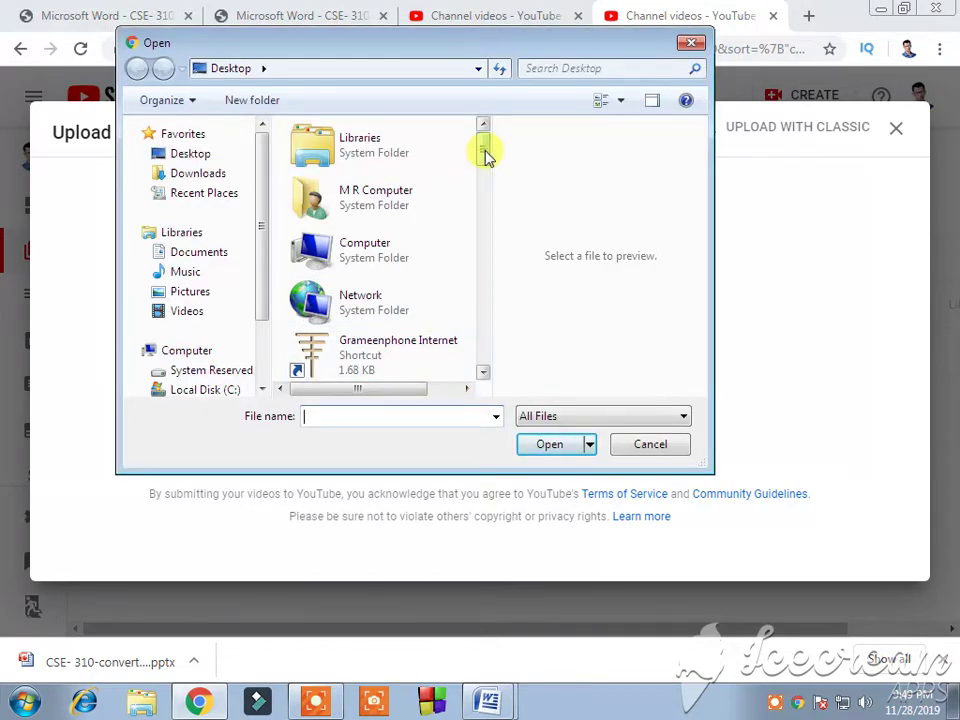
mouse_move(485, 155)
left_mouse_down()
mouse_move(478, 362)
mouse_move(484, 253)
left_mouse_up()
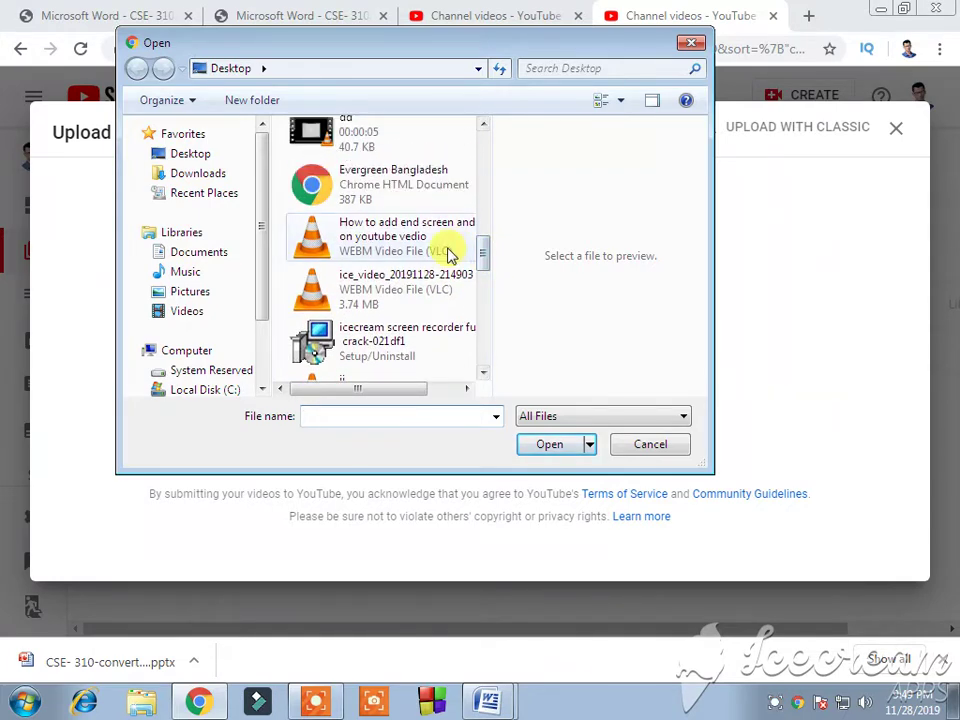
left_click(450, 248)
left_click(553, 444)
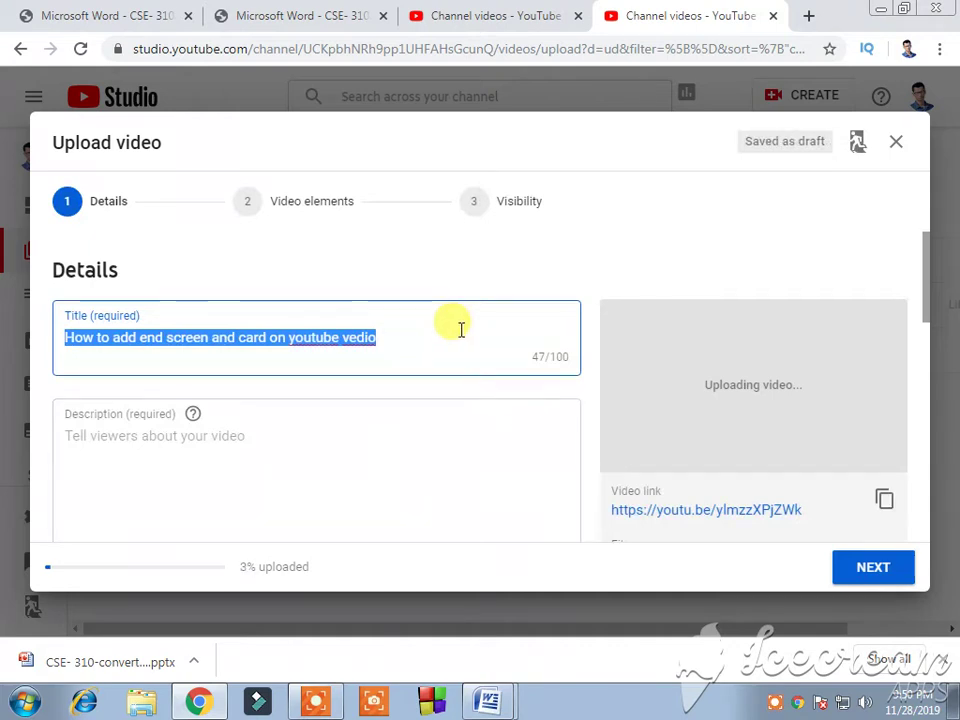
- Keep the file-name title and enter the description 'This is simple way to add end screen in youtube vedio.'
left_click(461, 330)
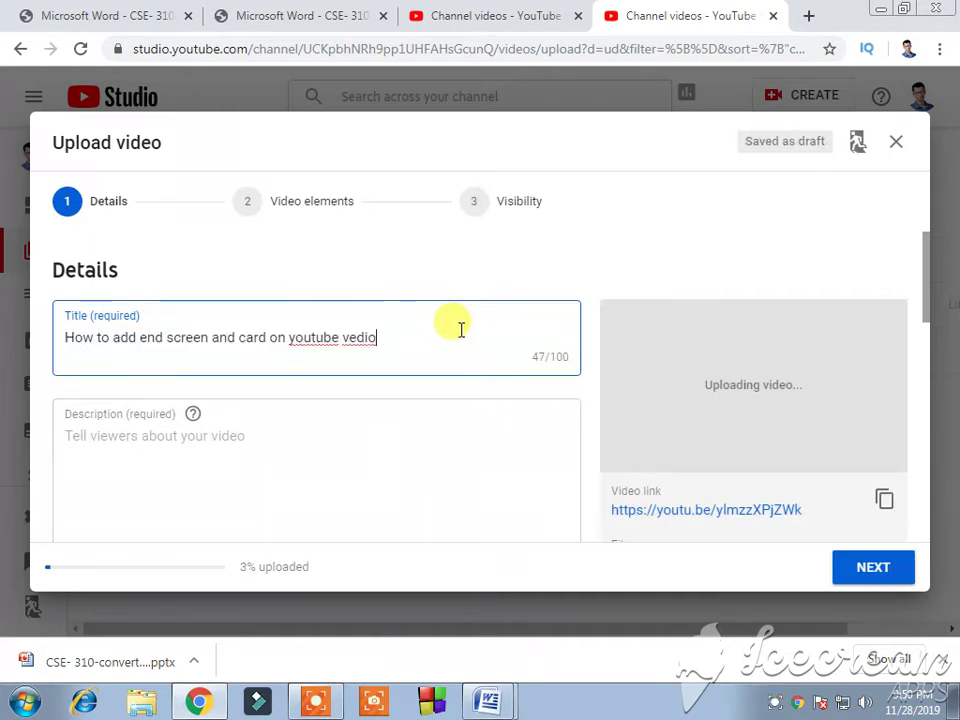
left_click(229, 443)
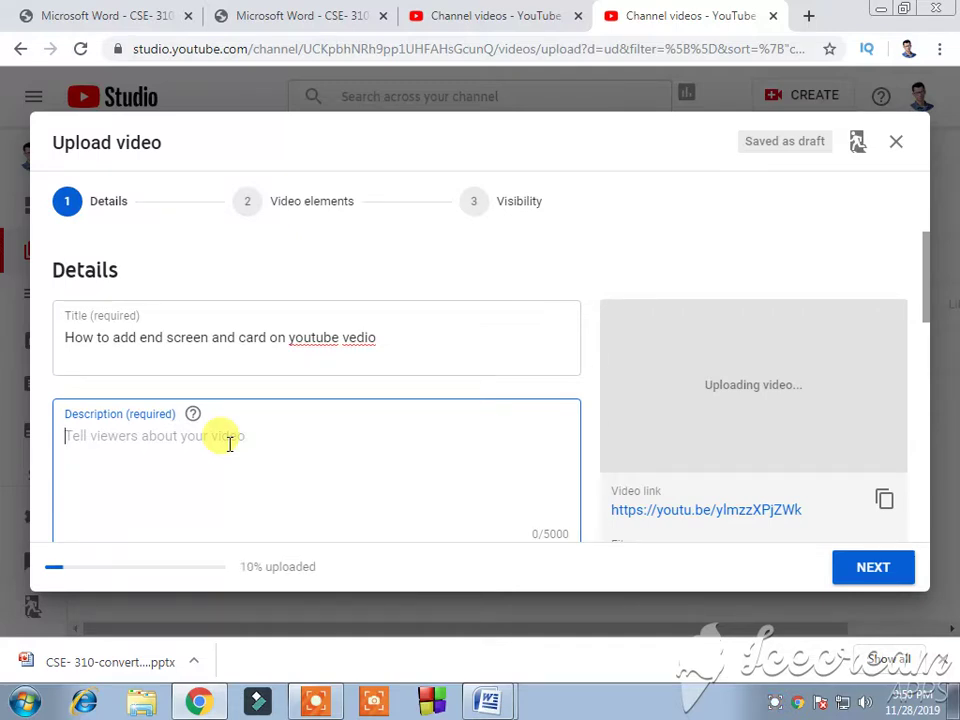
type("This")
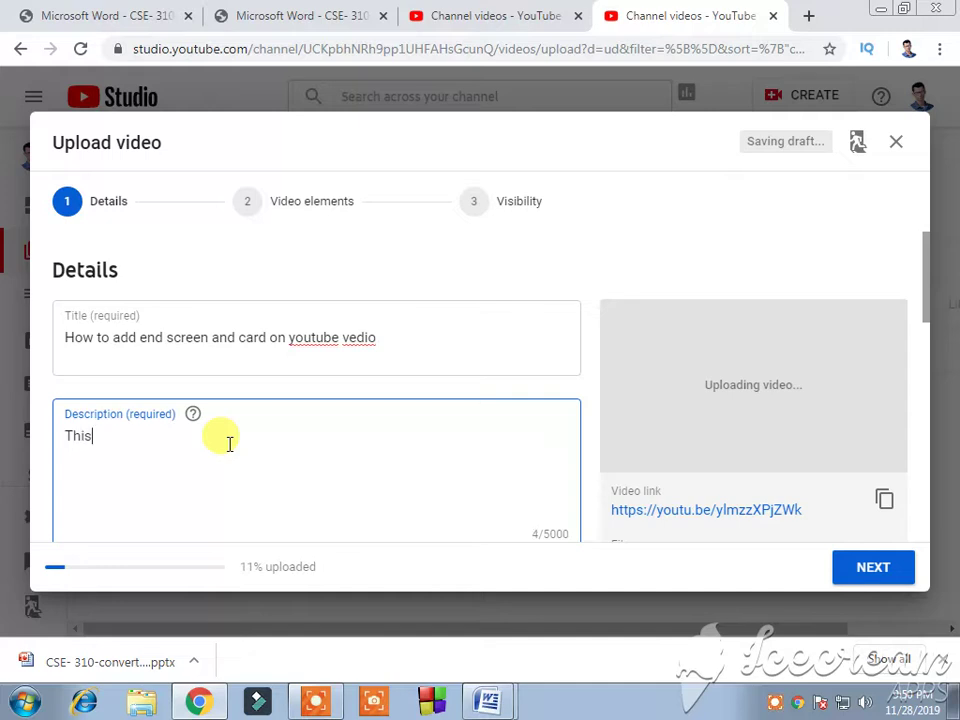
type(" is ")
type("simple ")
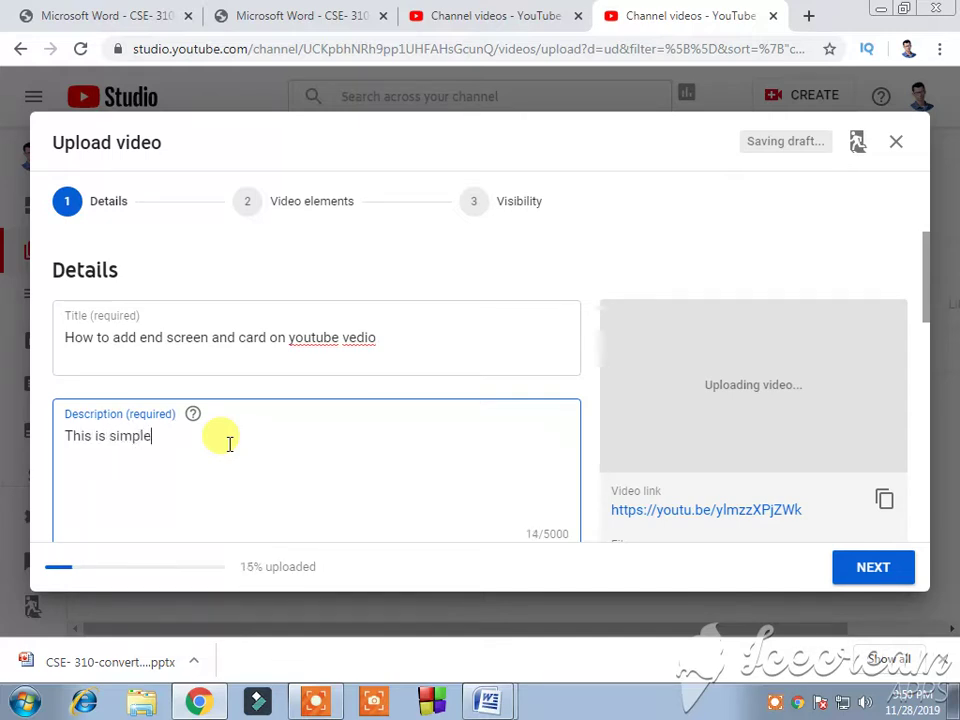
type("way ")
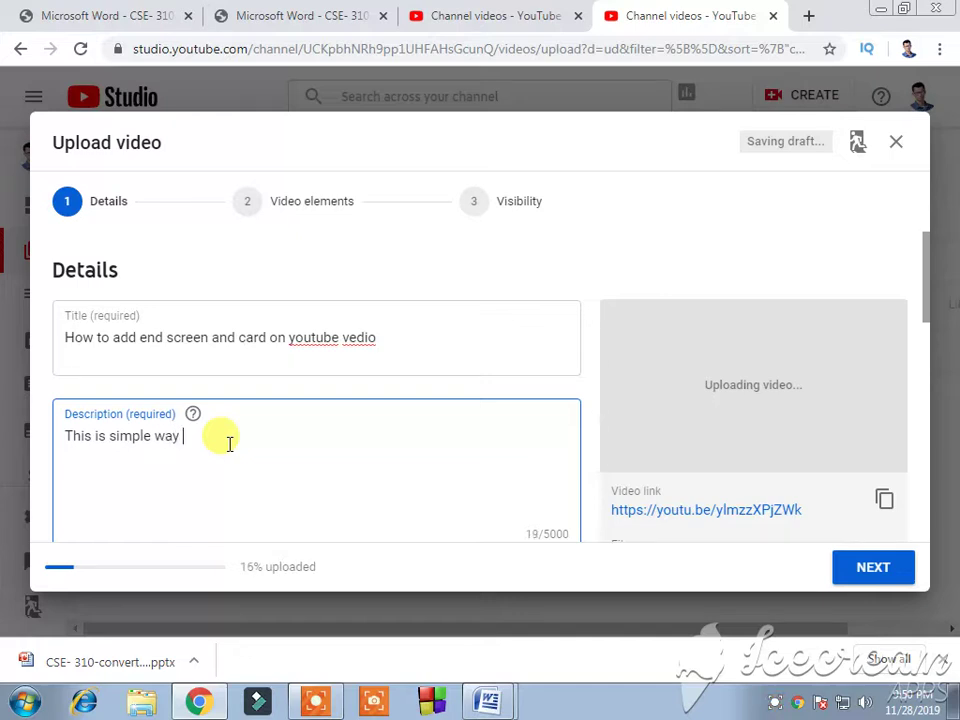
type("to add ")
type("en")
type("d scre")
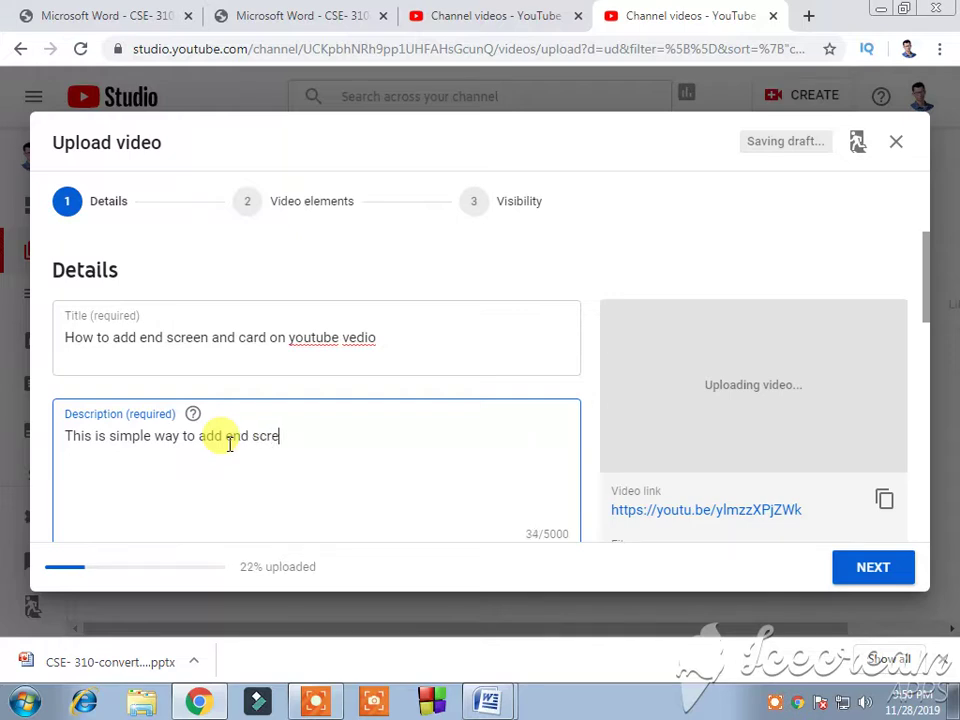
type("en ")
type("in yo")
type("utube")
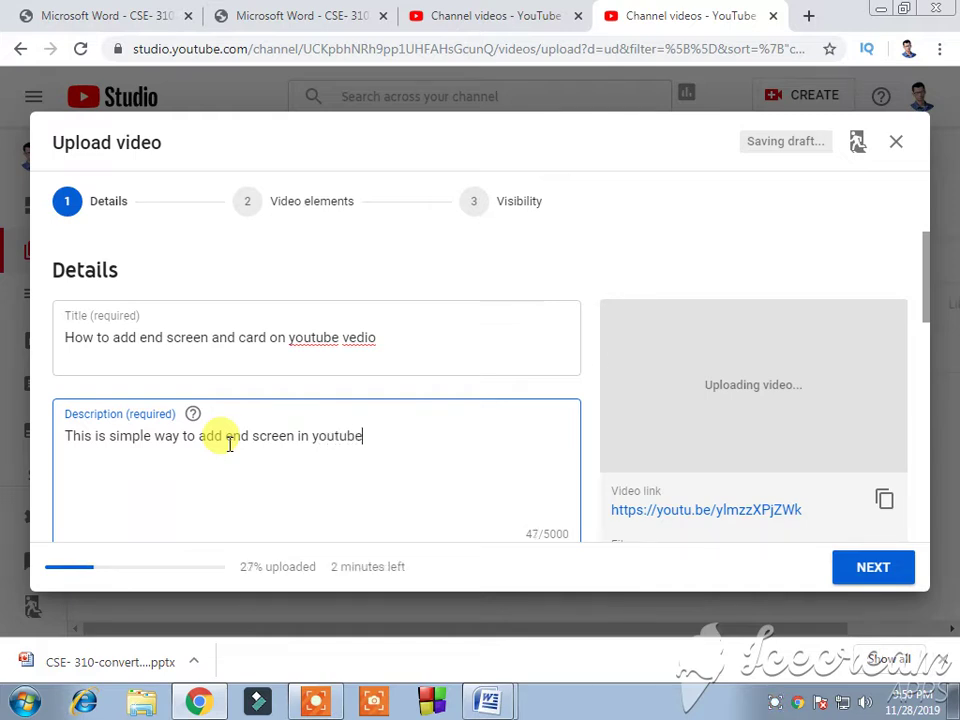
type(" vedio")
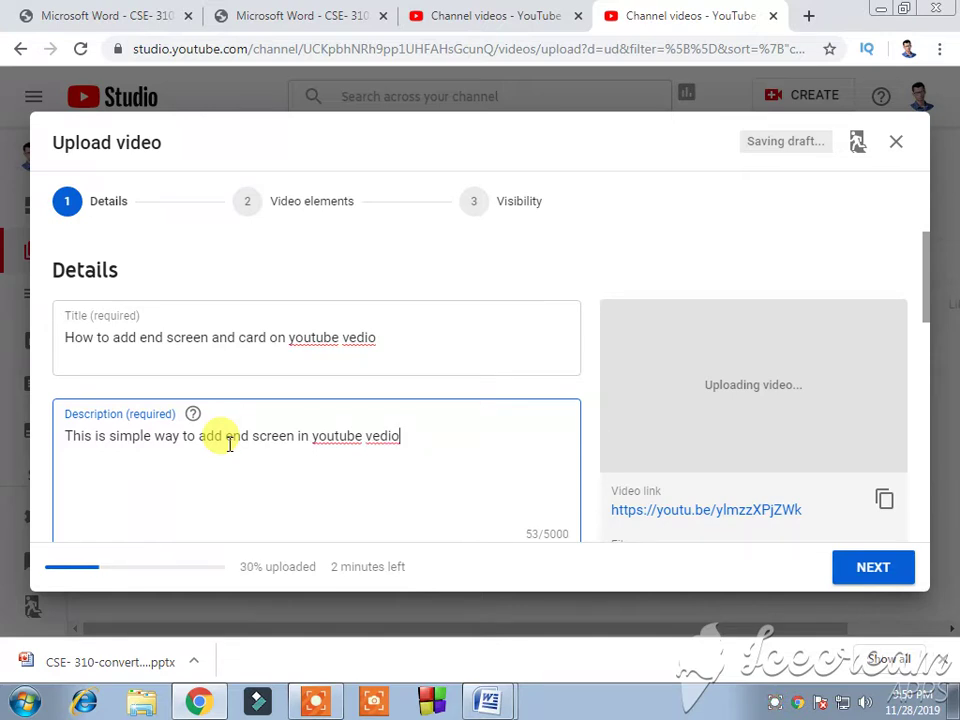
type(".")
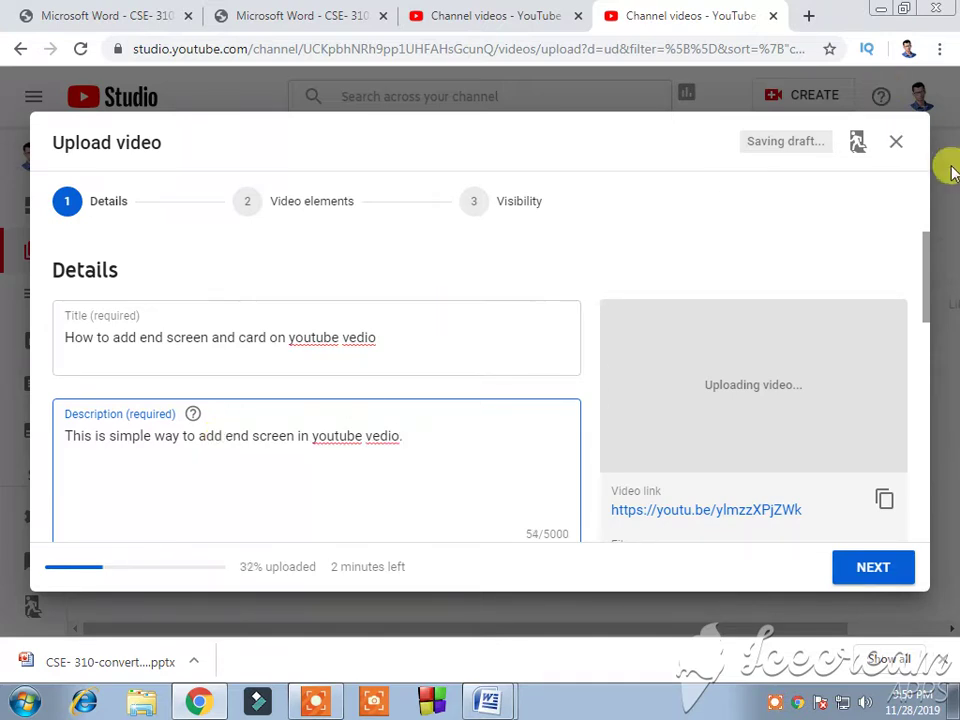
- Expand the Details page's more options down to the Tags field
left_click(928, 258)
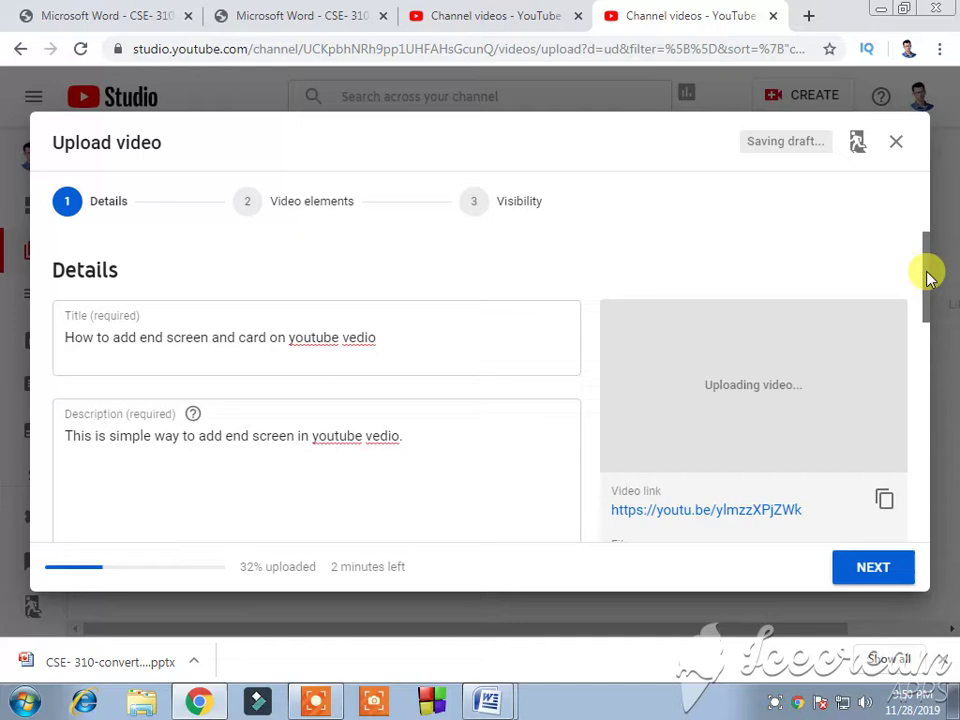
mouse_move(928, 275)
left_mouse_down()
mouse_move(950, 445)
mouse_move(945, 480)
left_mouse_up()
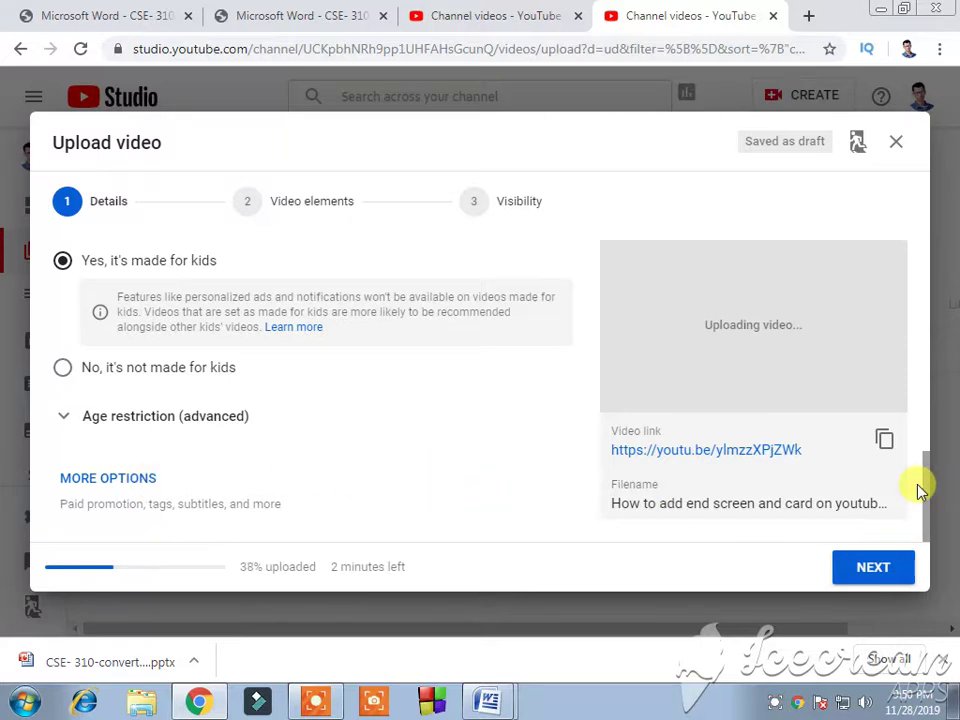
left_click(132, 480)
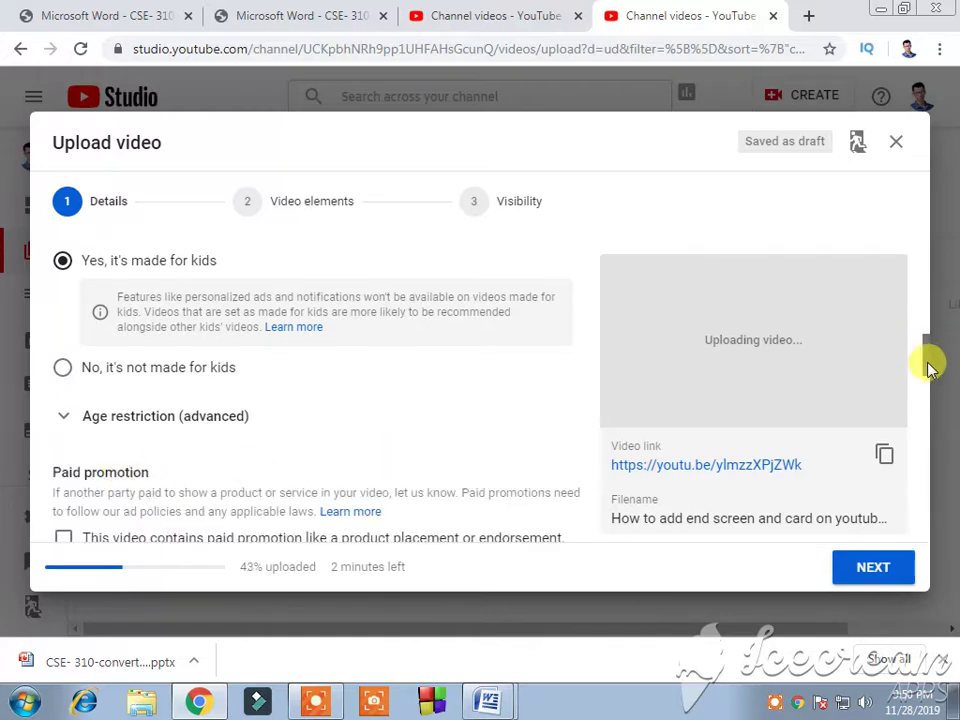
left_click_drag(928, 362, 924, 395)
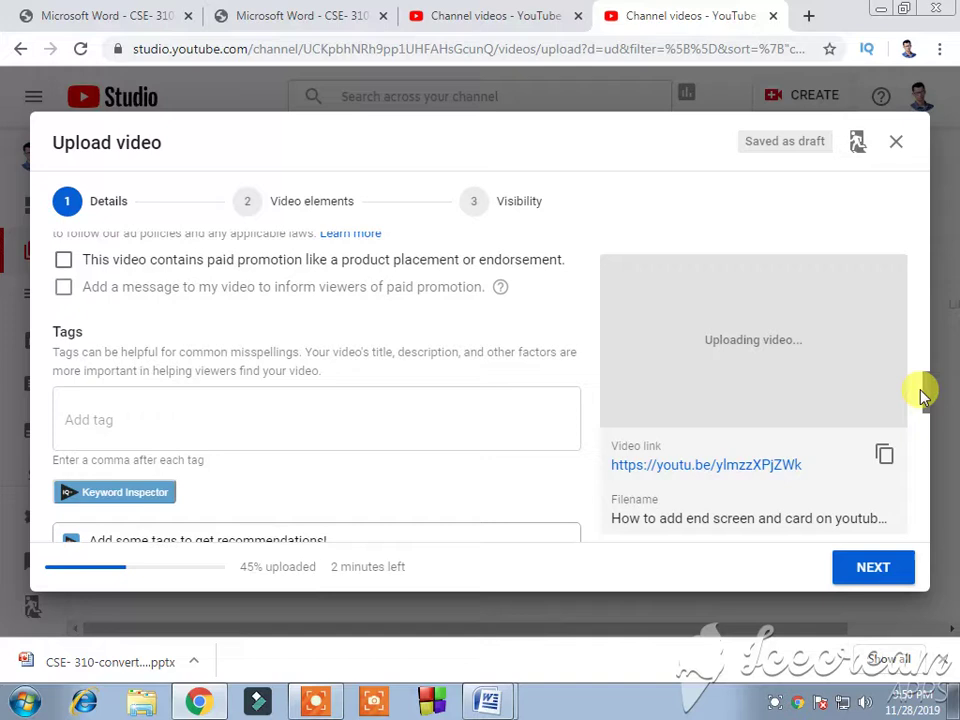
left_click(200, 424)
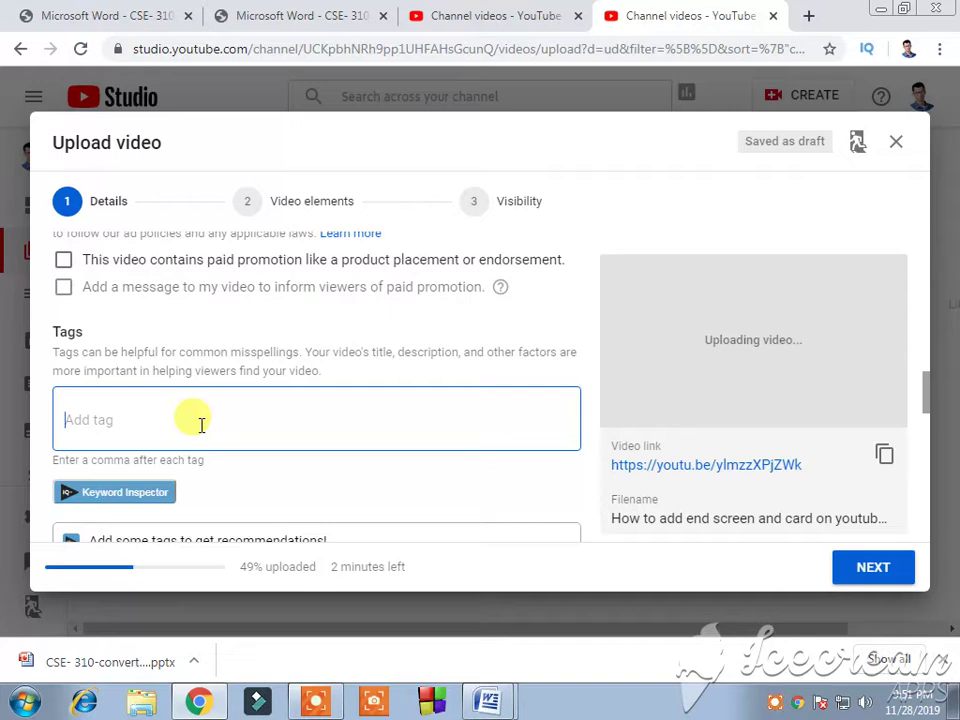
- Add the tags 'add end screen', '10miniute versity' and 'promoting youtube', fixing typos along the way
type("a")
type("dd c")
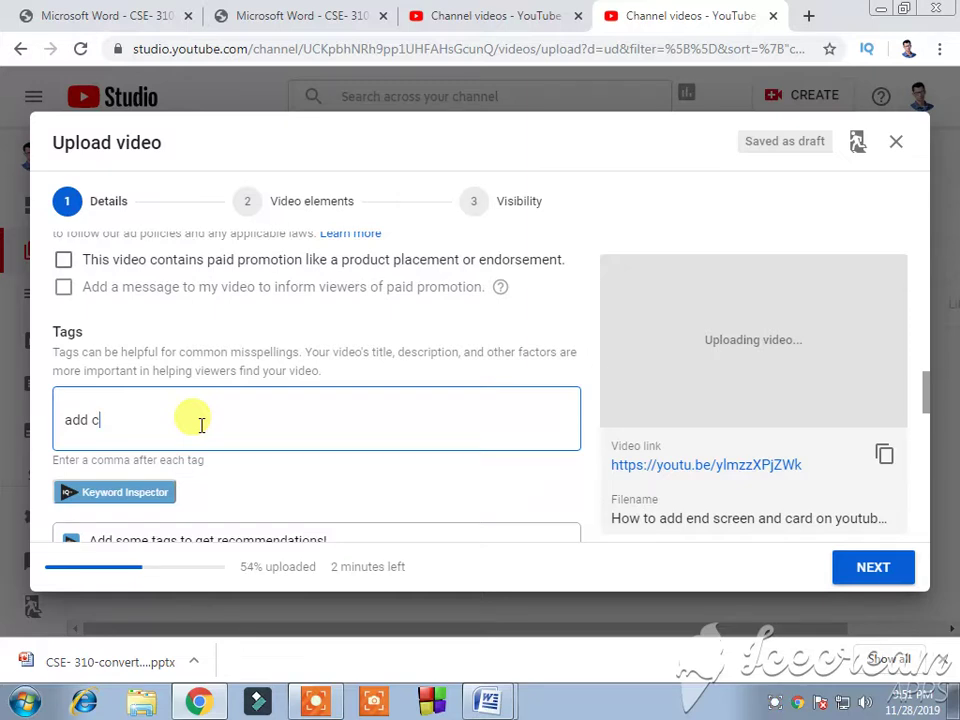
key("BackSpace")
type("en")
type("d scr")
type("een")
key("Return")
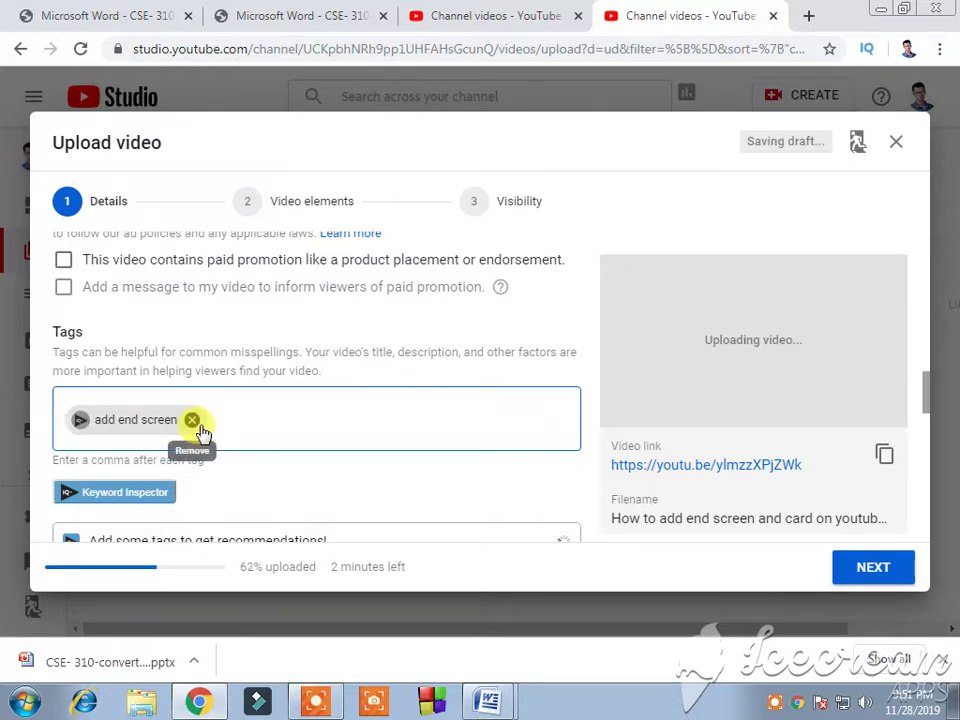
type("10")
type("miniut")
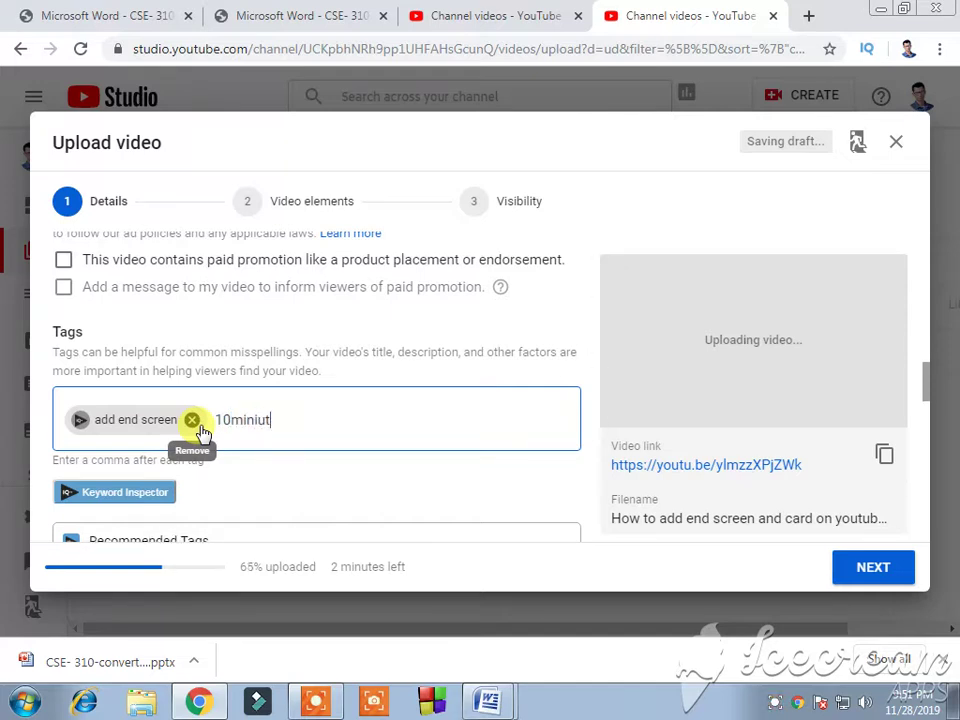
type("e ver")
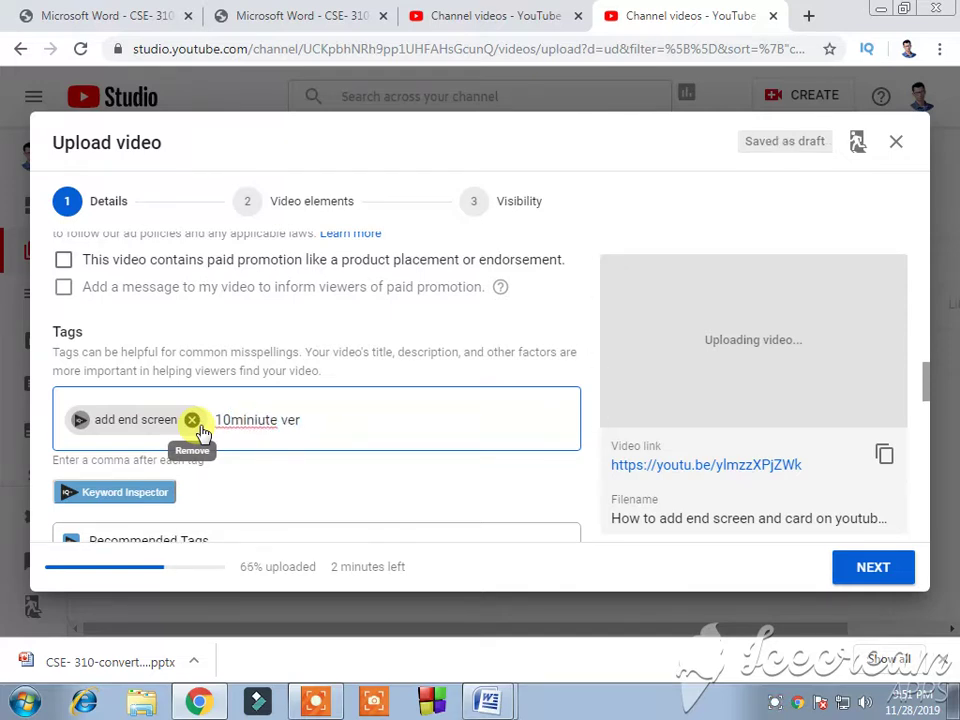
type("sity")
key("Return")
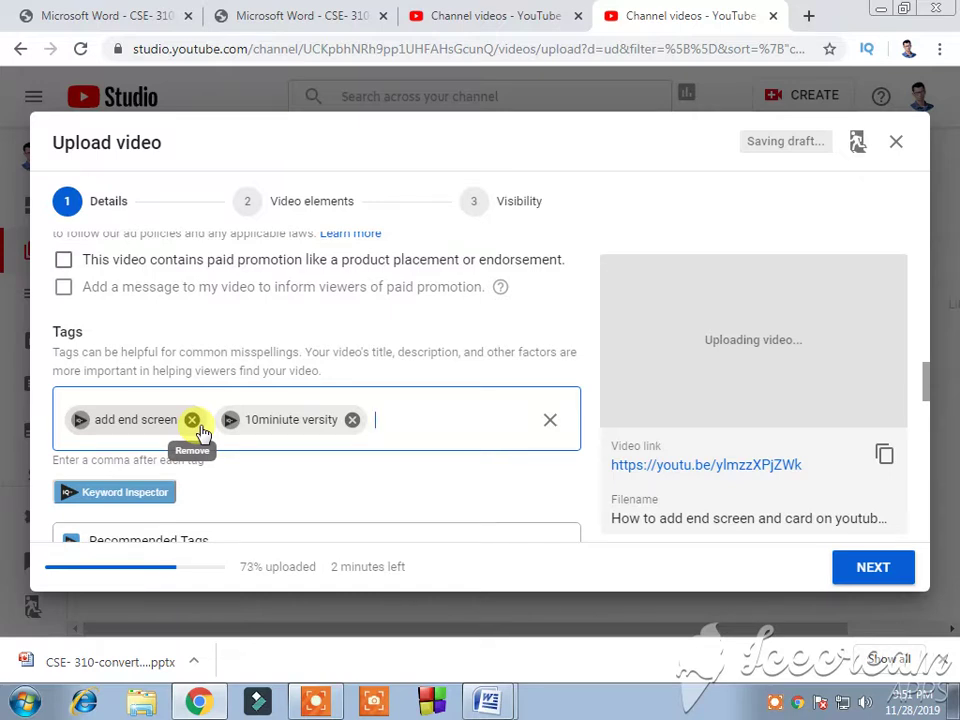
type("pr")
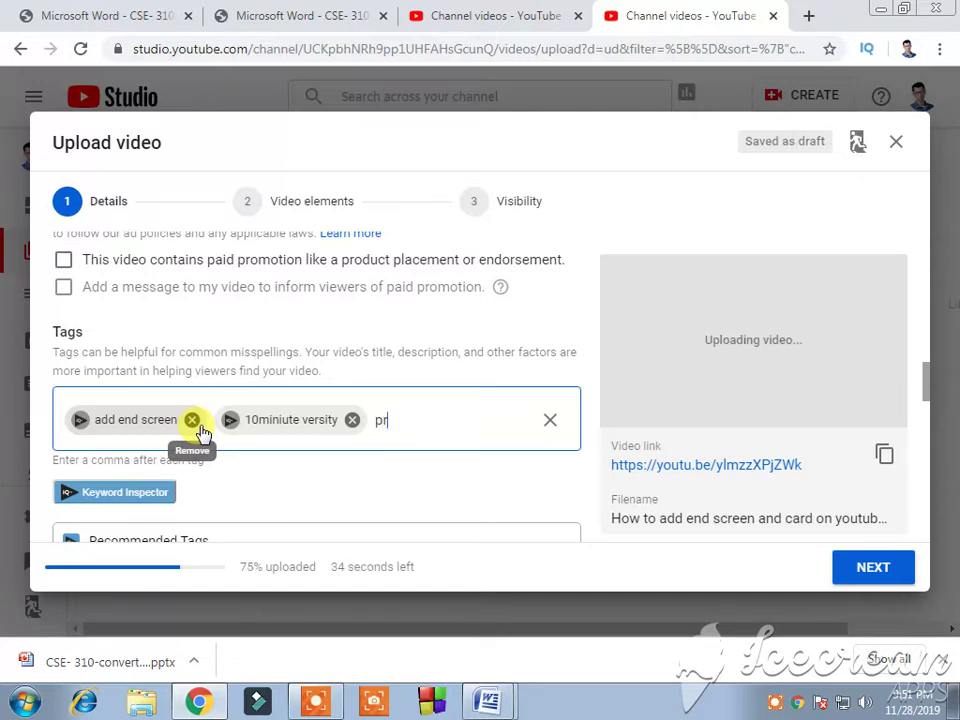
type("omotin")
type("g ")
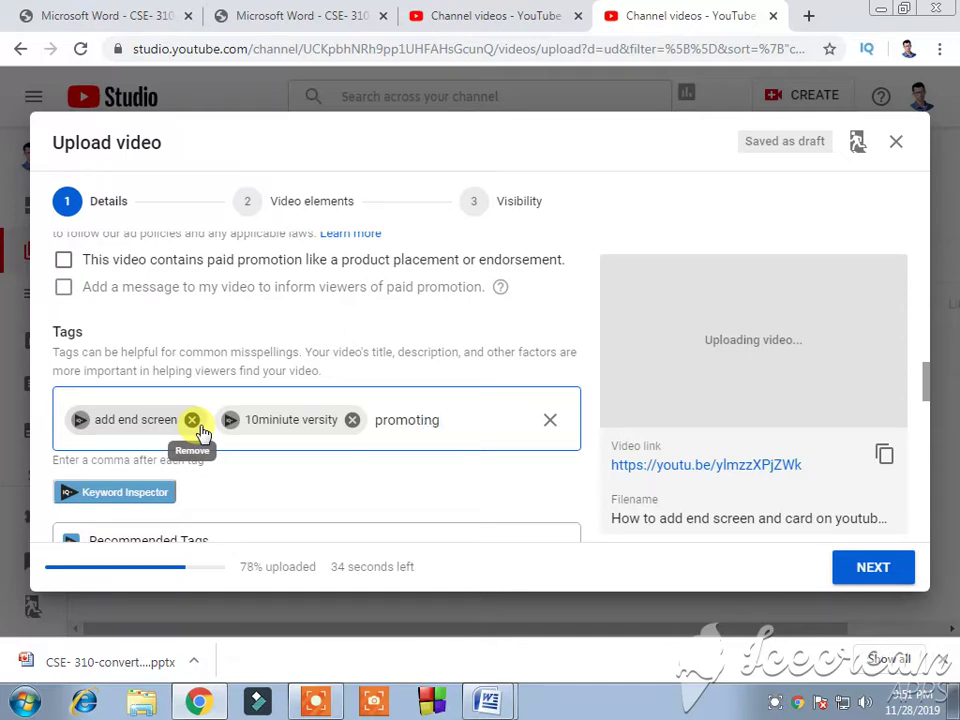
type("yout")
type("u")
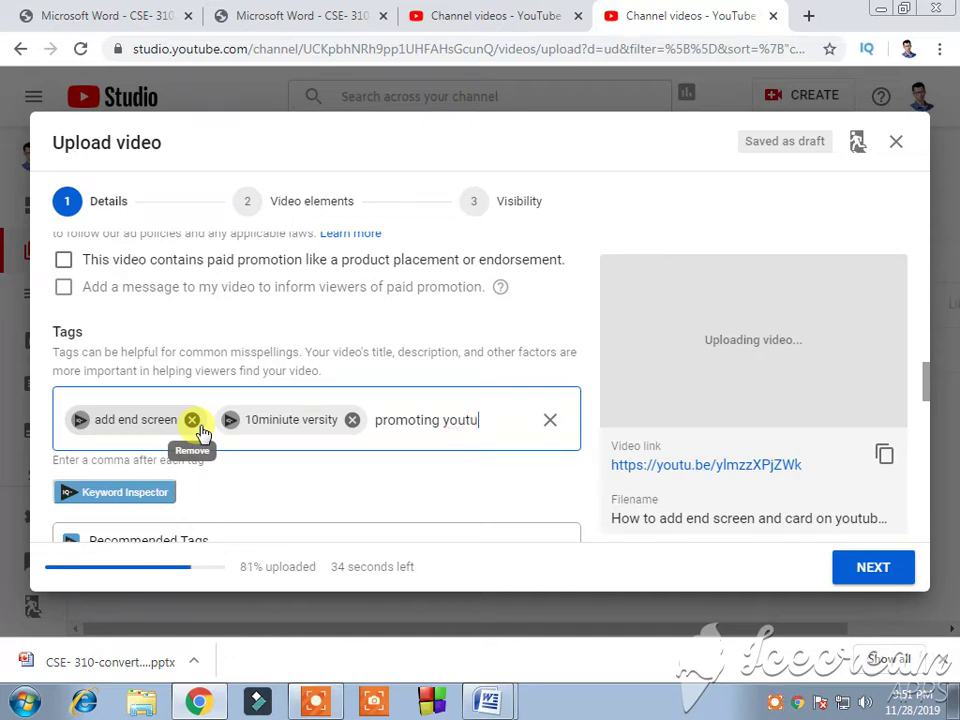
type("bi")
key("BackSpace")
type("e")
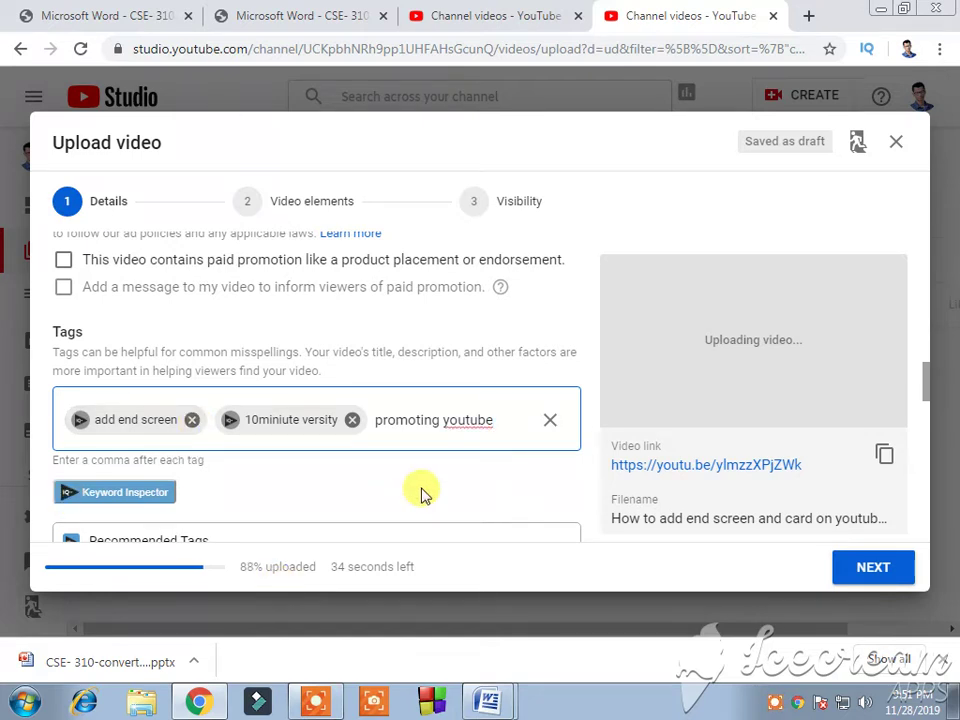
key("Return")
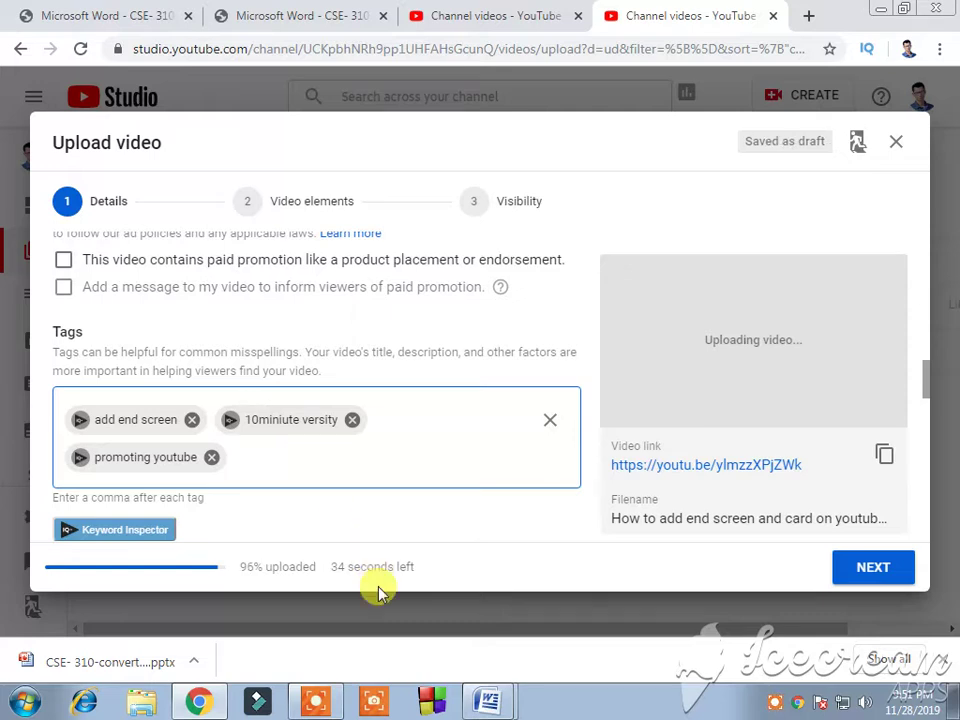
- Move to the Video elements step and open the card editor for this video
left_click(313, 214)
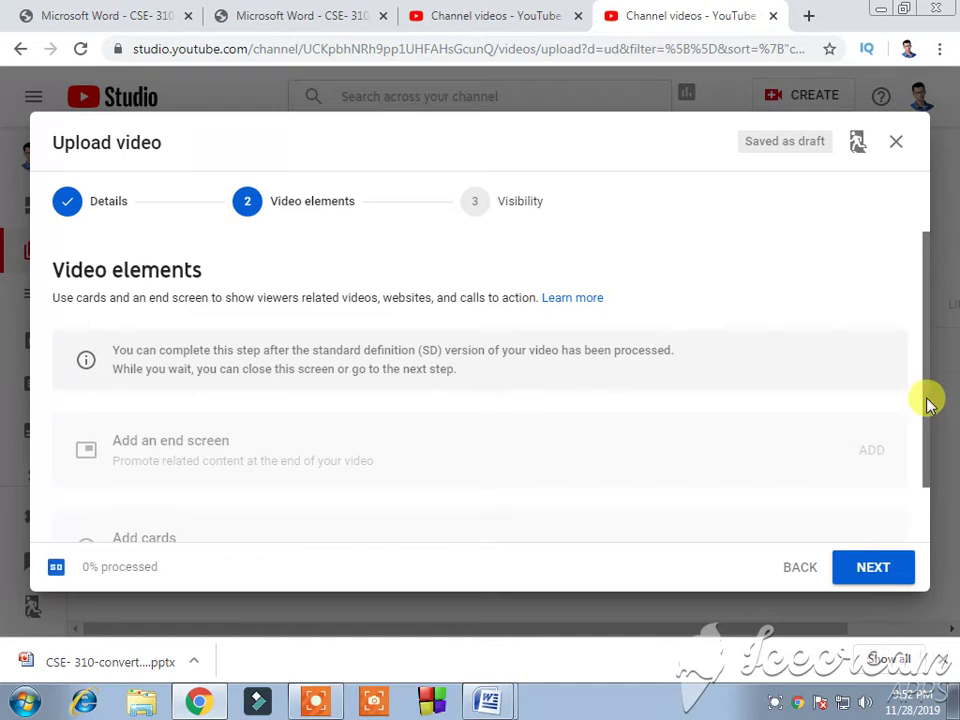
left_click_drag(926, 394, 917, 448)
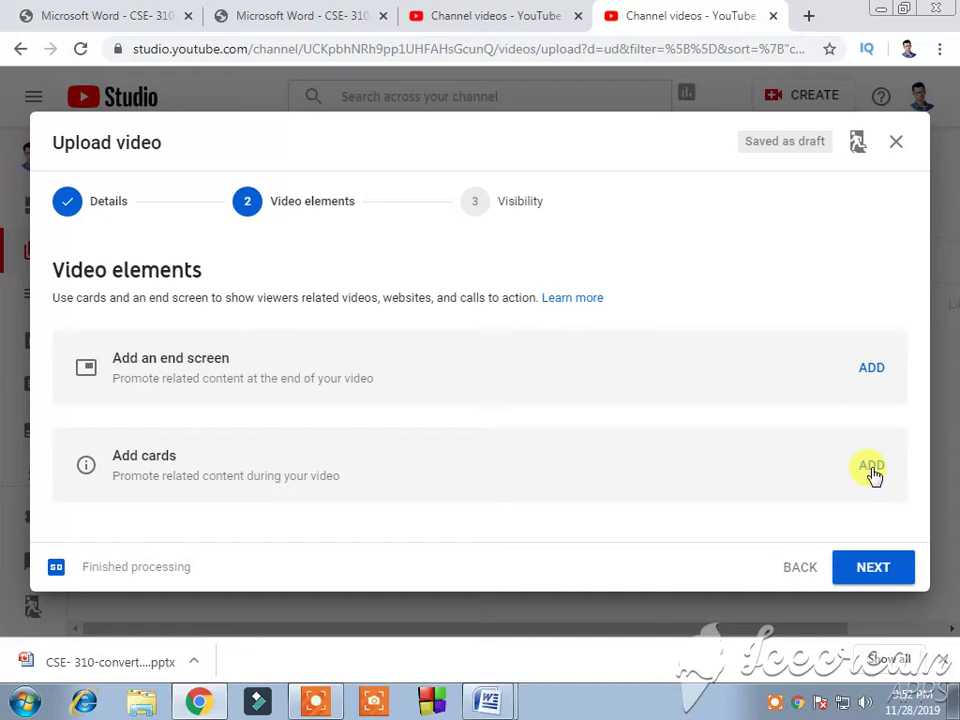
left_click(871, 467)
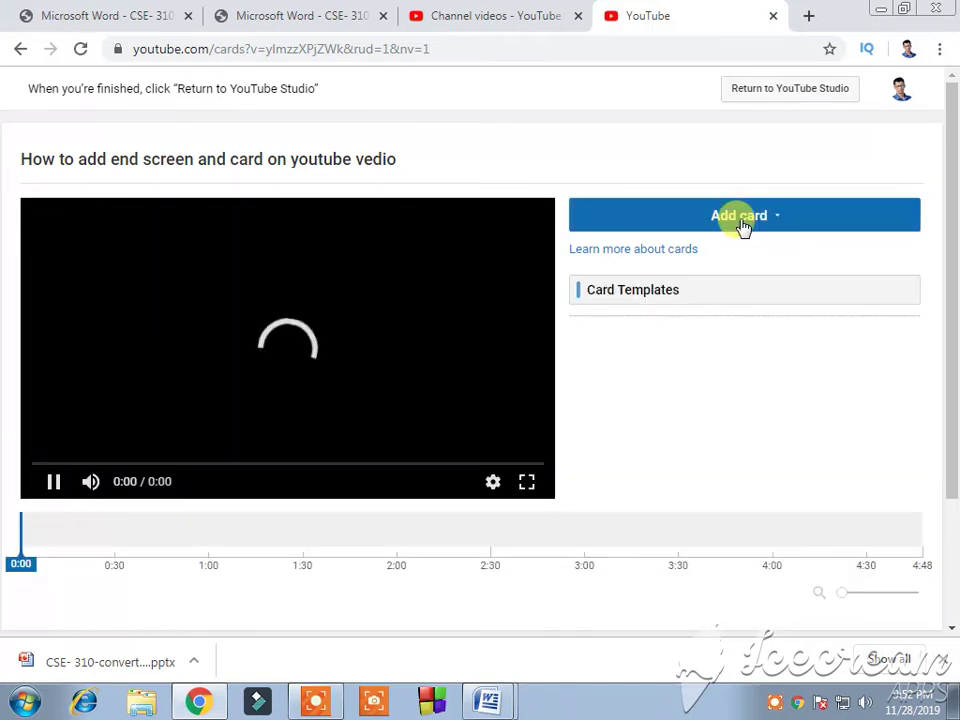
- Add a video card linking to 'PDF to PPT easily' at 0:00
left_click(742, 229)
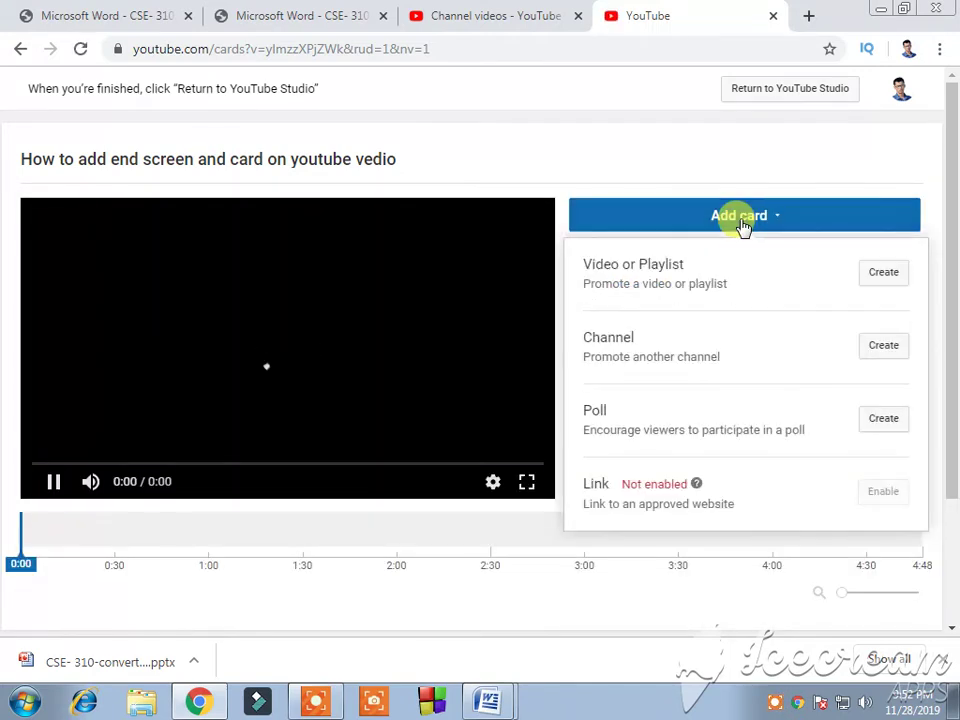
left_click(886, 274)
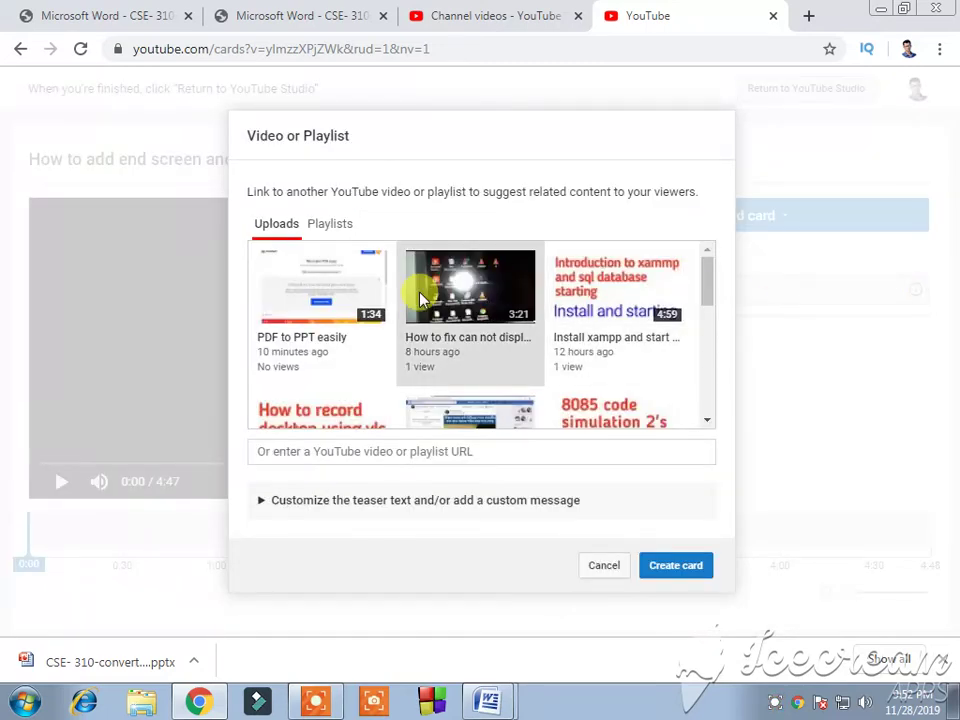
left_click(670, 578)
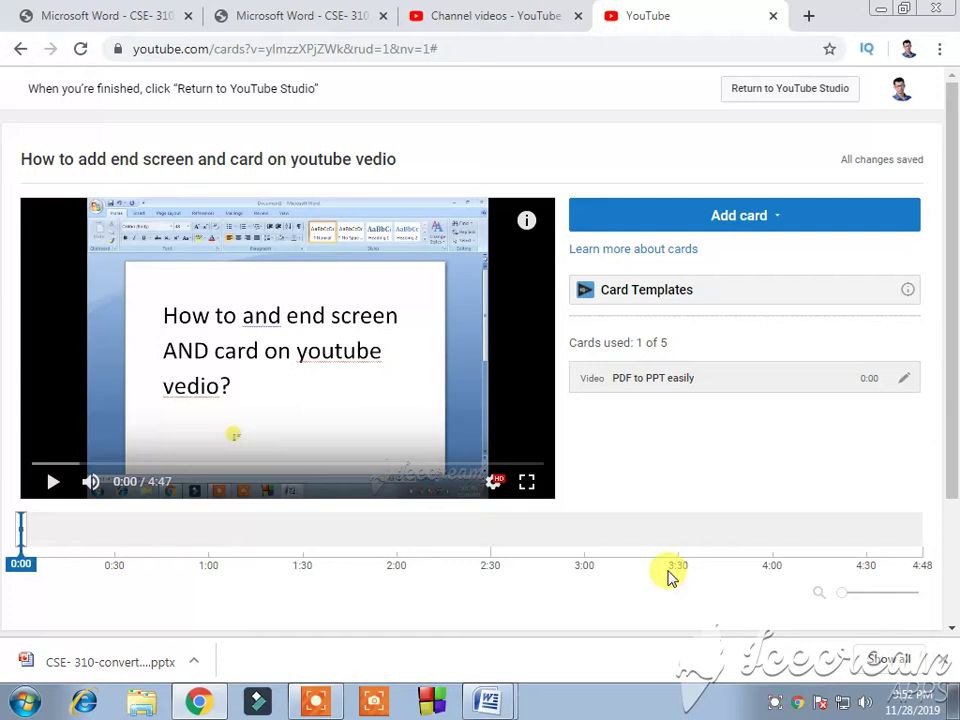
mouse_move(947, 379)
left_mouse_down()
mouse_move(955, 465)
mouse_move(955, 370)
left_mouse_up()
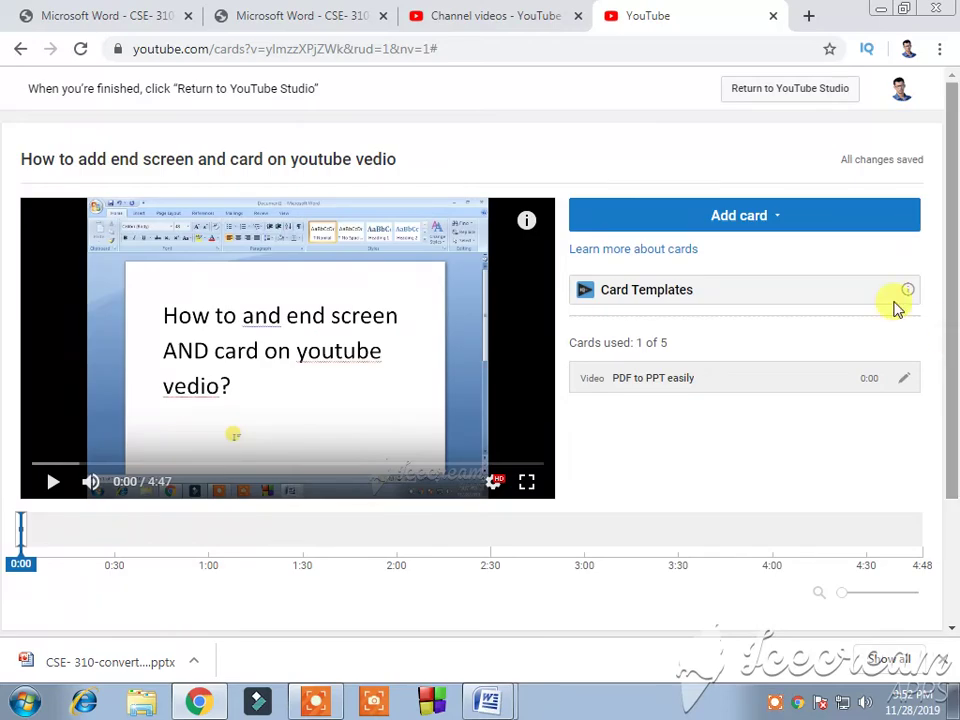
- Start a channel card, then cancel it without adding anything
left_click(778, 224)
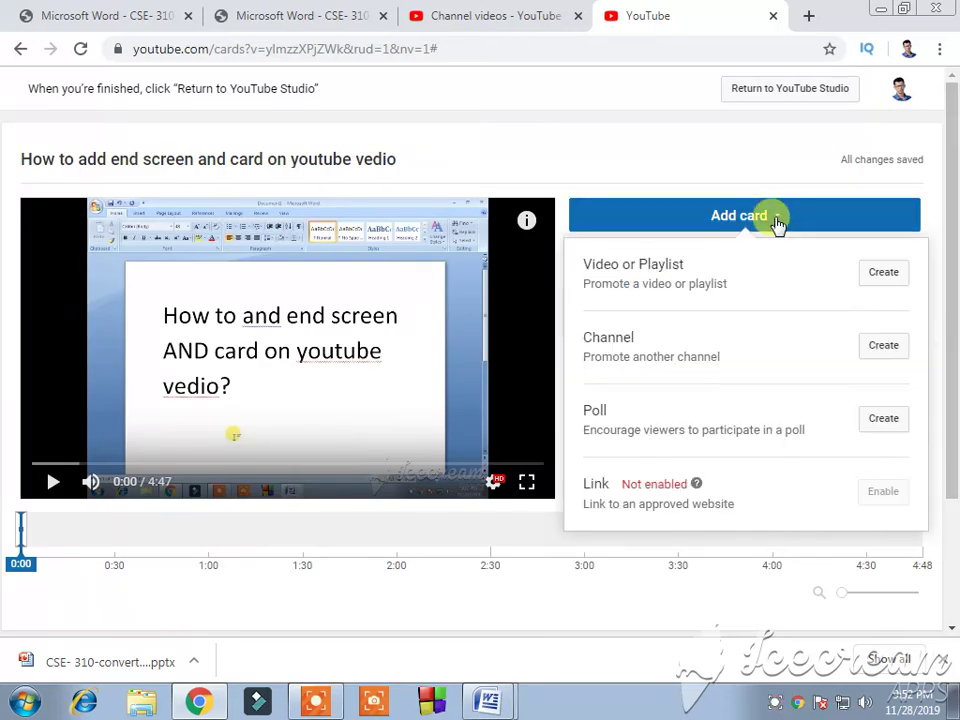
left_click(880, 346)
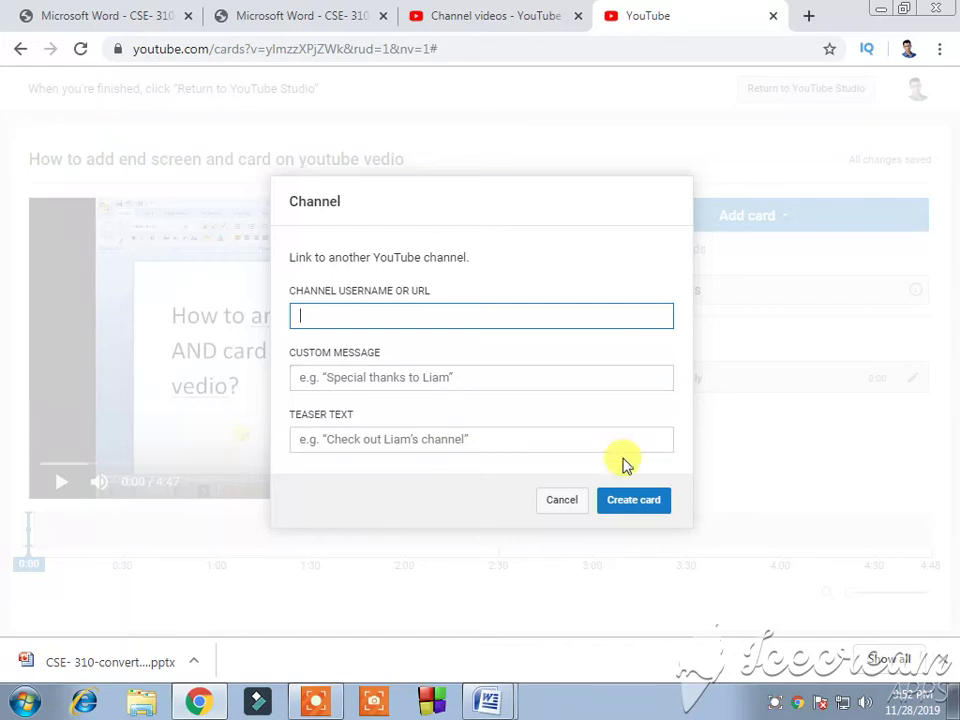
left_click(576, 502)
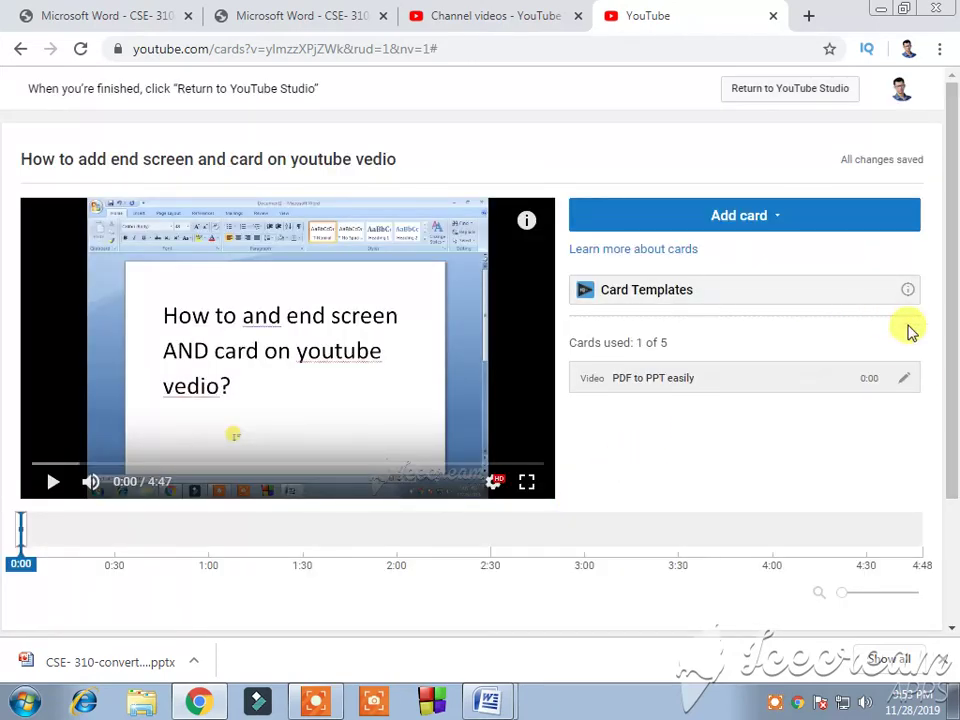
- Return to the YouTube Studio upload dialog, now showing cards added
mouse_move(949, 360)
left_mouse_down()
mouse_move(956, 525)
mouse_move(955, 296)
left_mouse_up()
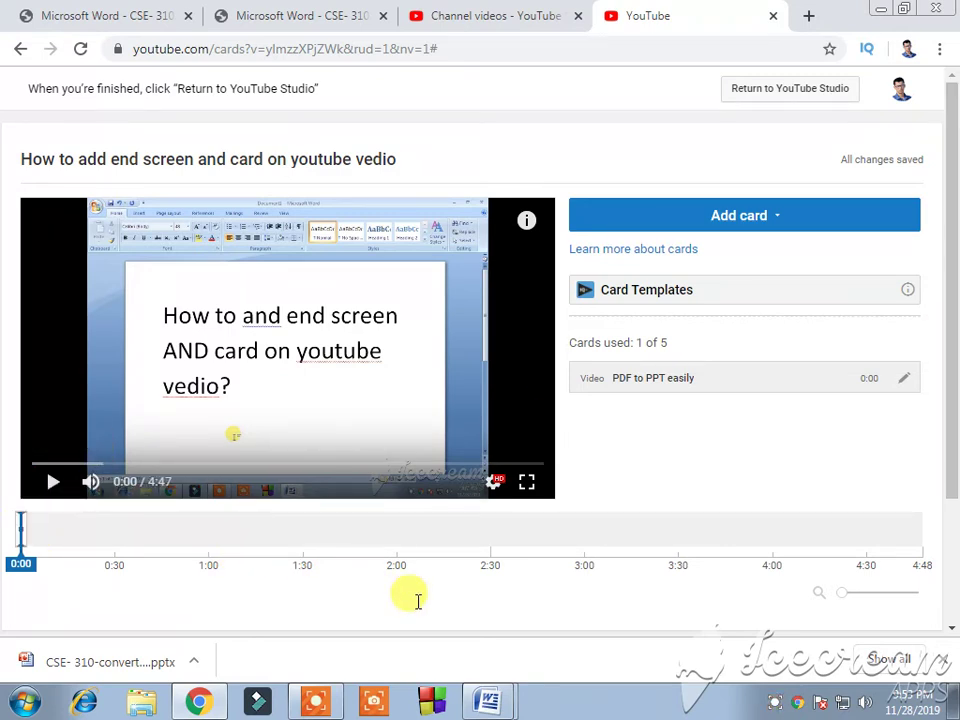
left_click_drag(953, 408, 953, 510)
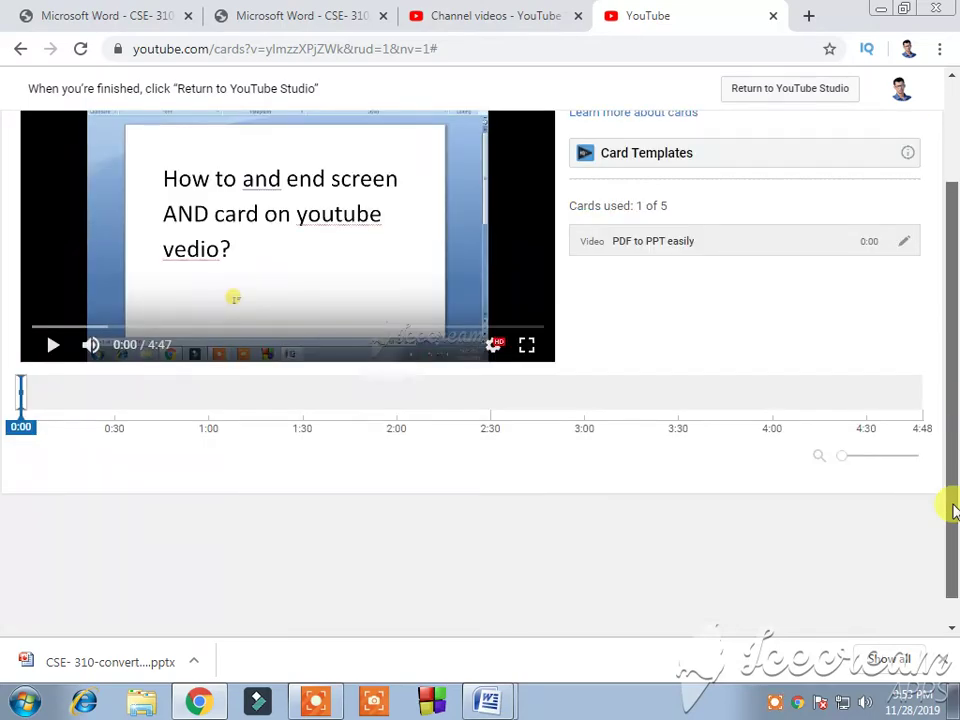
left_click_drag(953, 510, 943, 300)
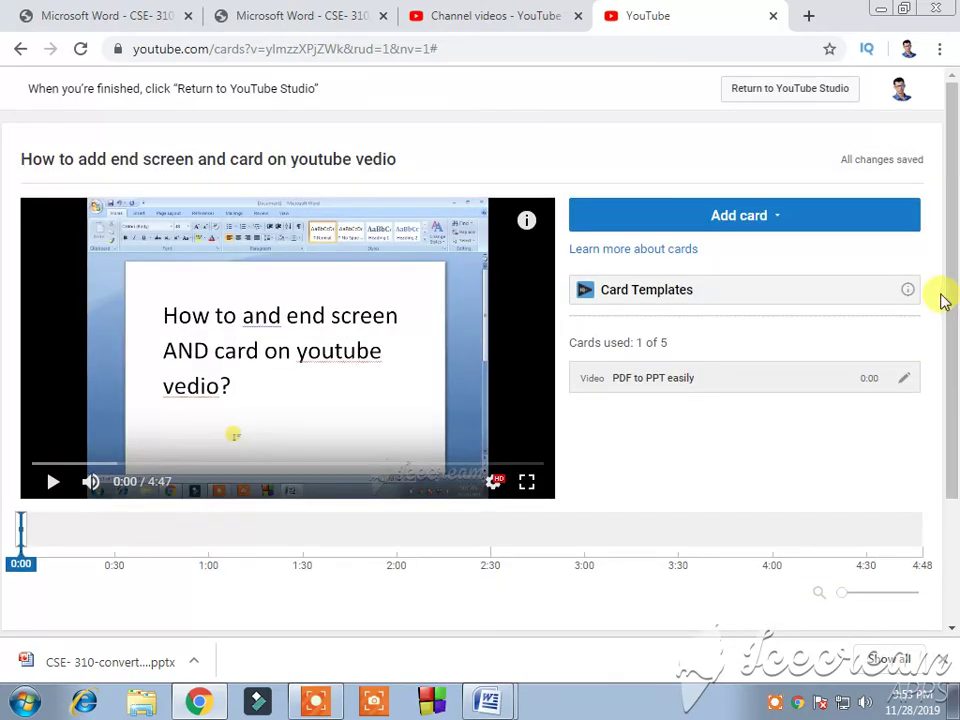
left_click(834, 87)
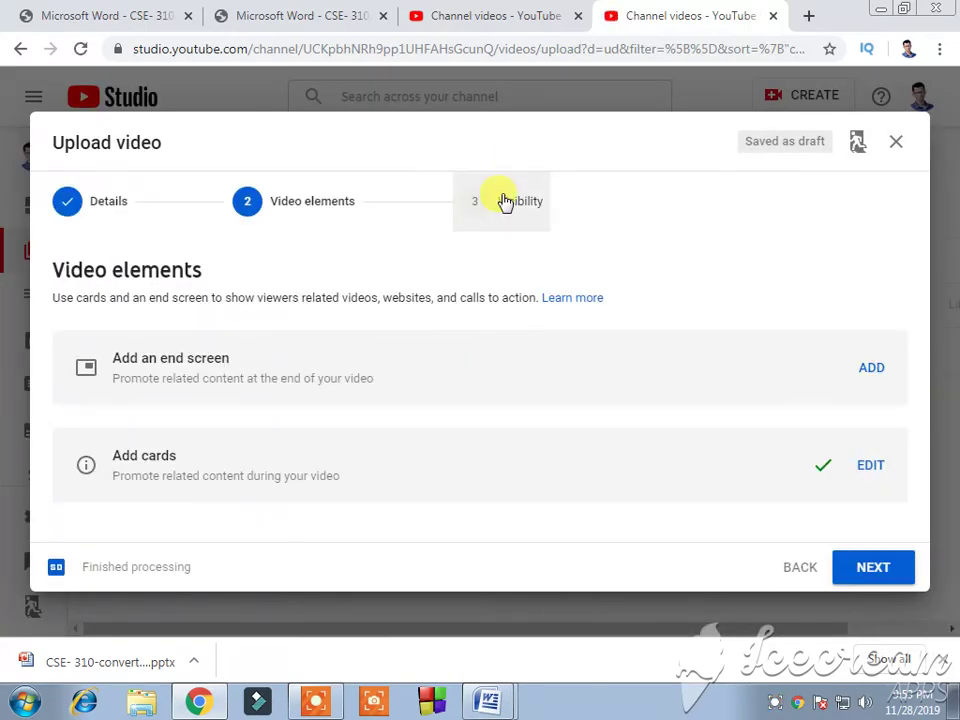
- Set the video's visibility to Public under Publish now and publish it
left_click(530, 212)
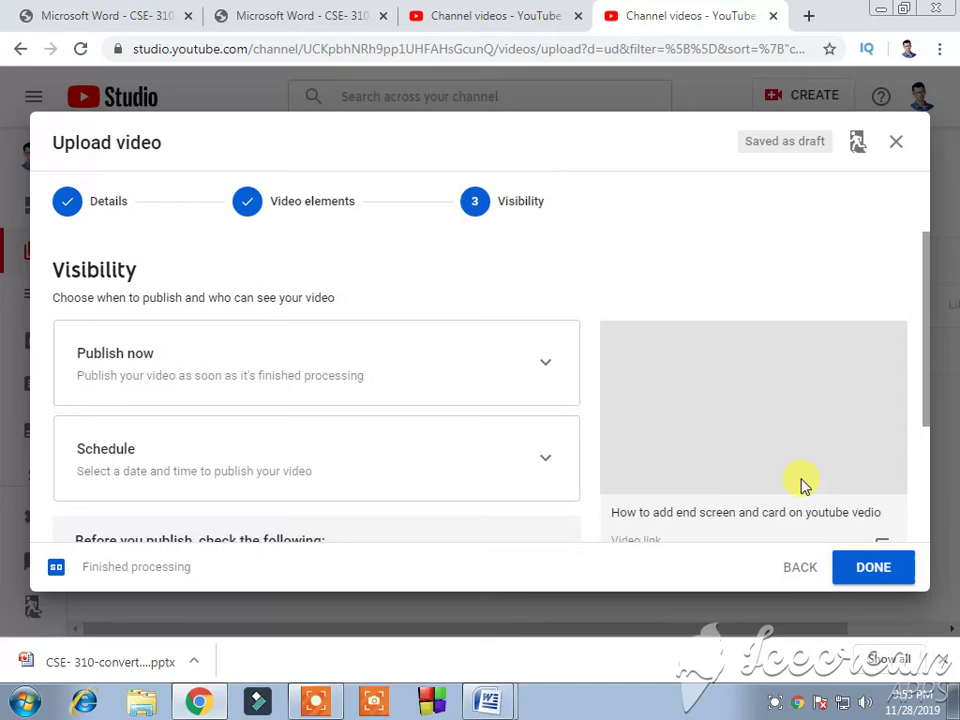
left_click(548, 388)
left_click(104, 418)
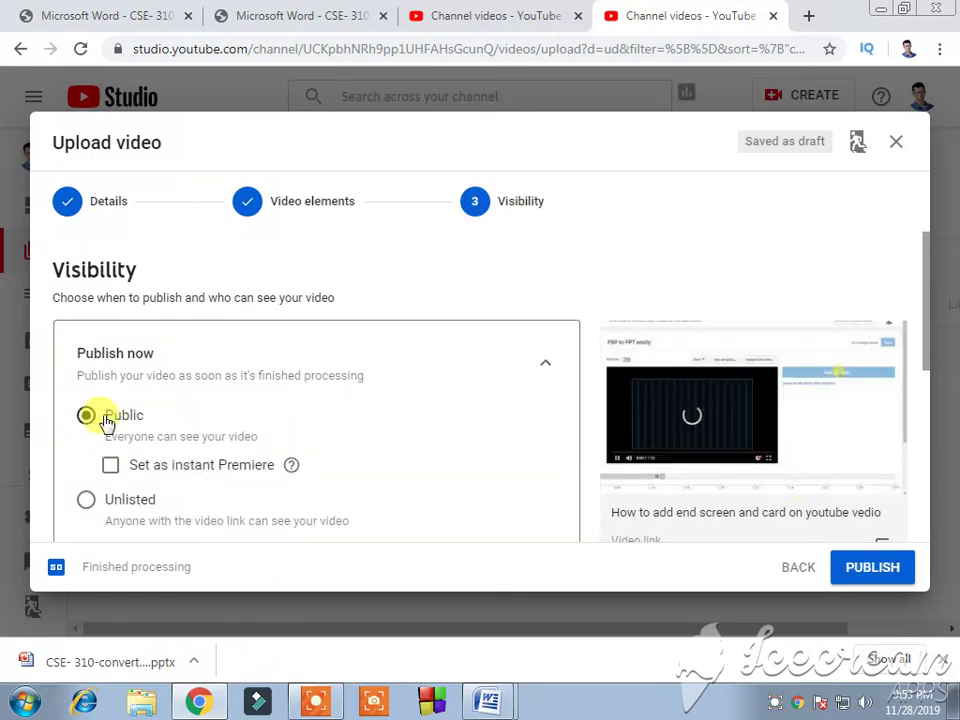
left_click(872, 572)
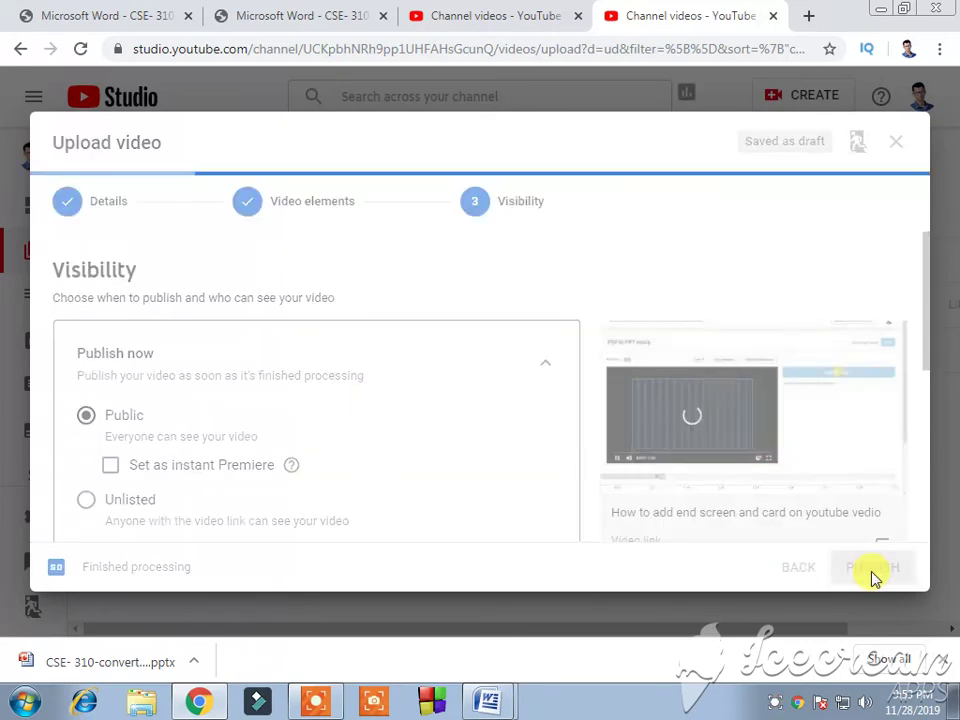